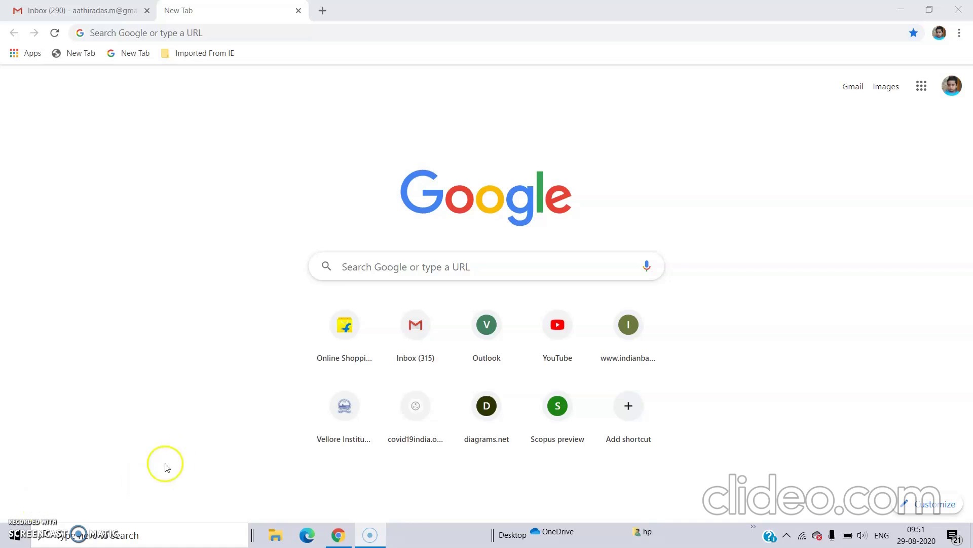
Enter vlab.co.in in the Google search box and go to the Electronics & Communications labs page.
left_click(375, 270)
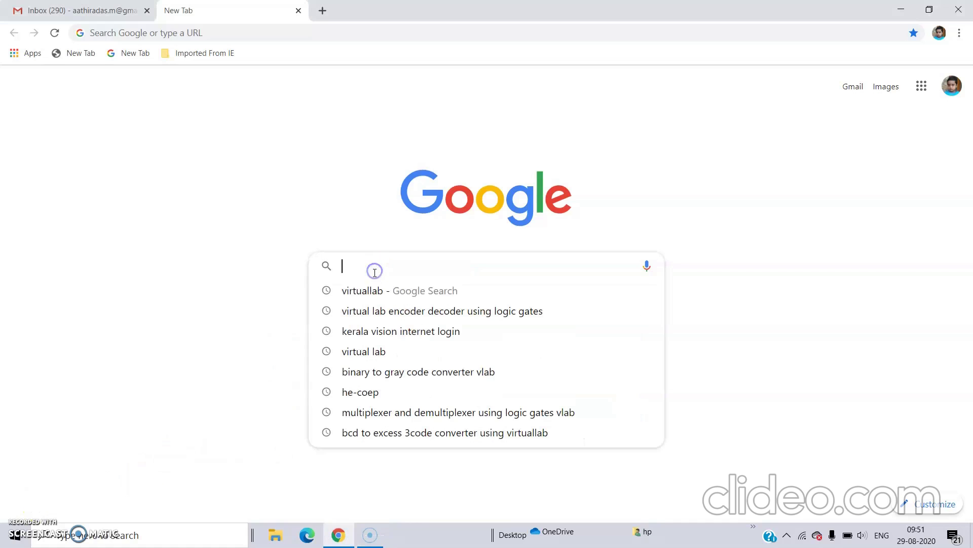
type("vla")
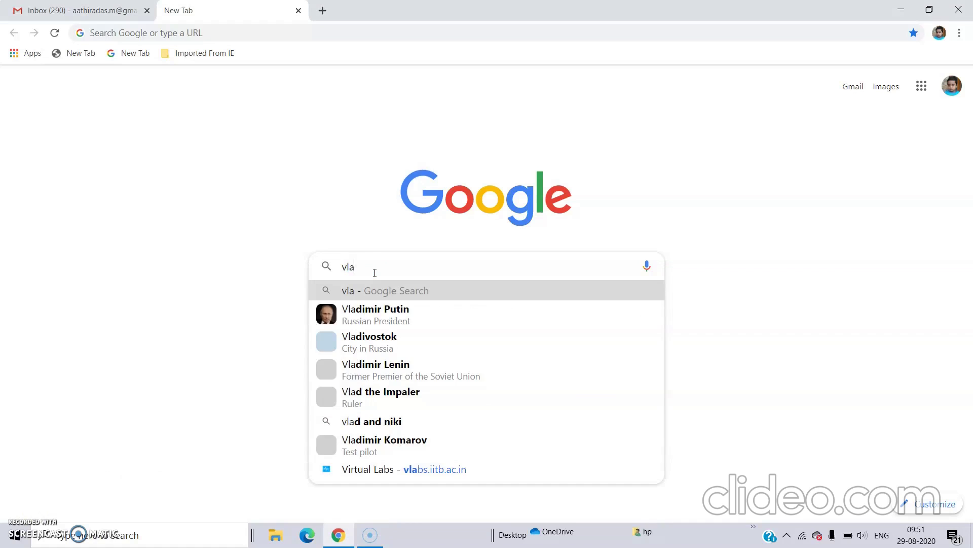
type("b.co.")
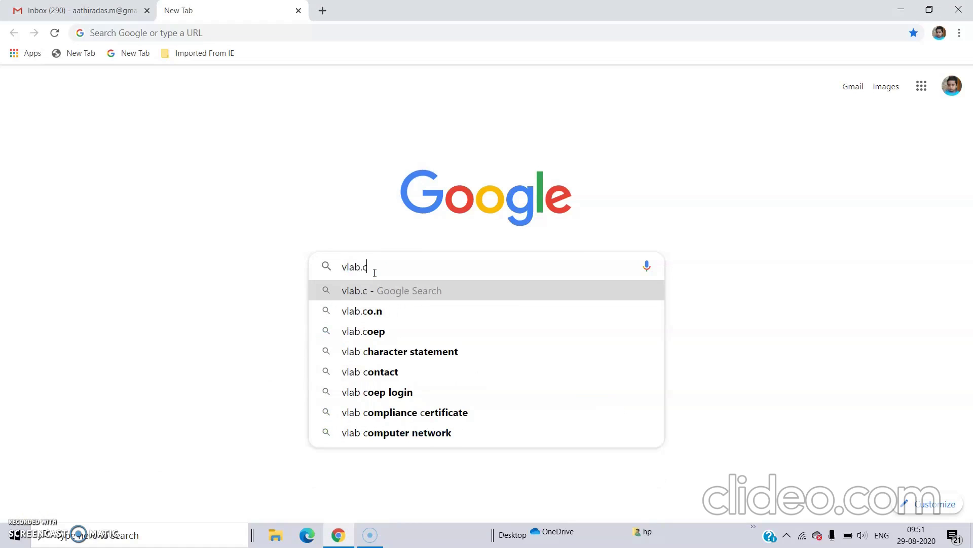
type("in")
key("Return")
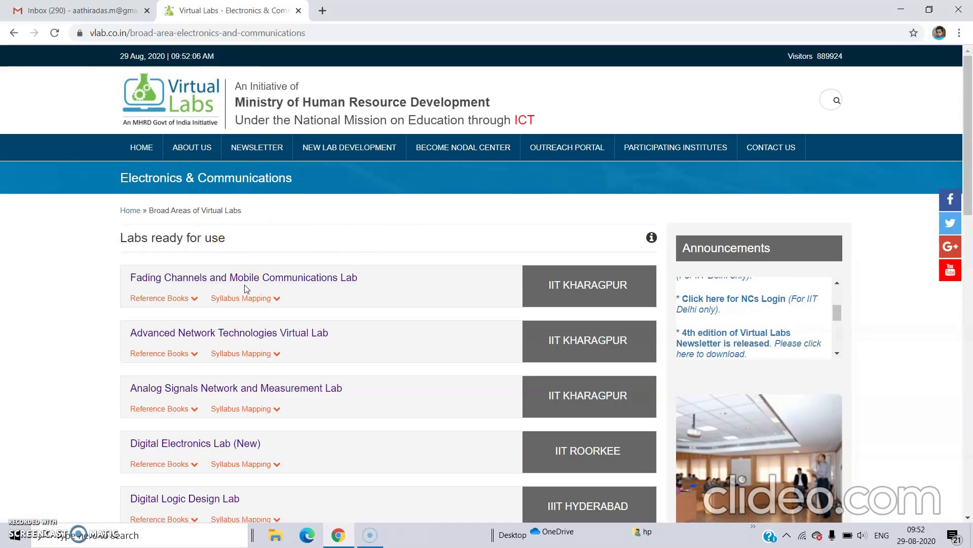
Open Digital Electronics Lab (New) and show its list of 12 experiments.
scroll(244, 288, "down", 2)
scroll(246, 288, "down", 1)
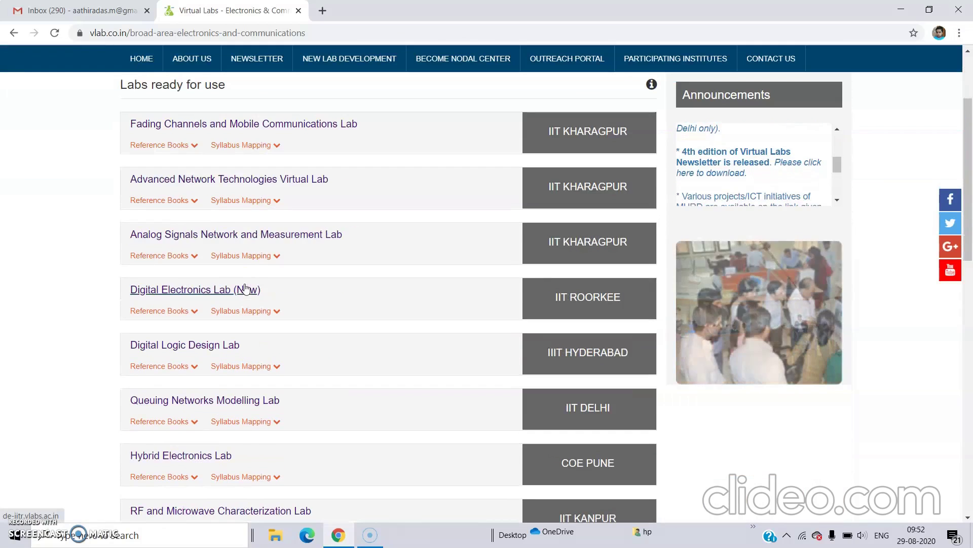
left_click(196, 289)
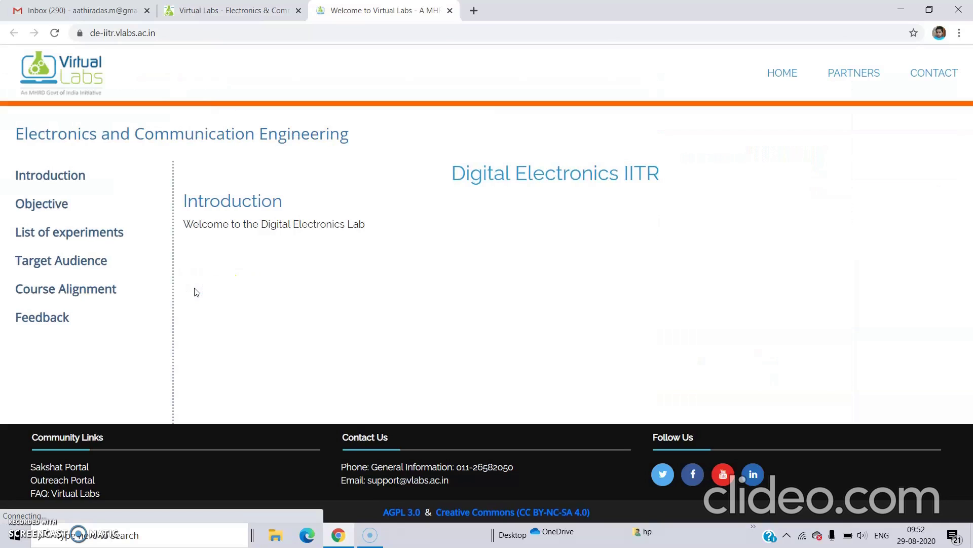
left_click(72, 236)
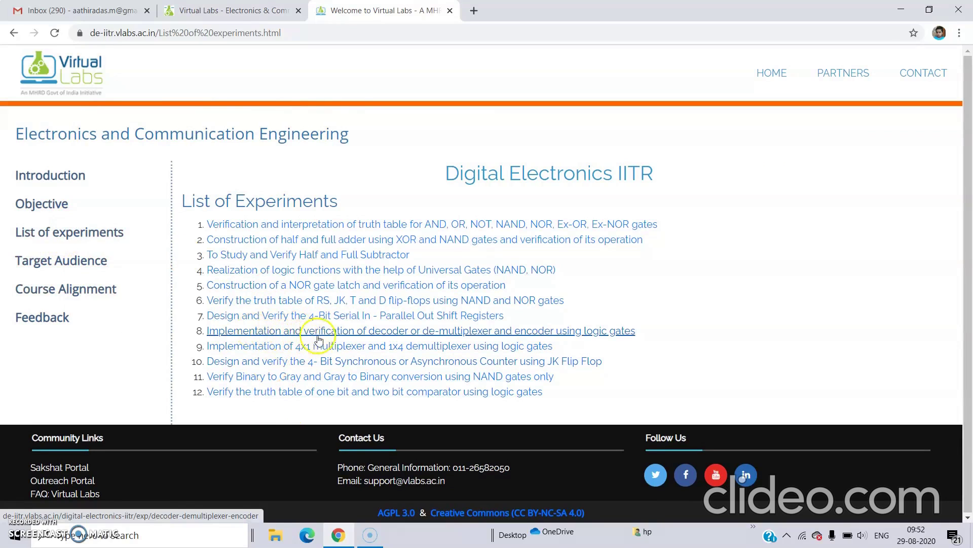
Open experiment 8, 'Implementation and verification of decoder or de-multiplexer and encoder using logic gates'.
left_click(440, 333)
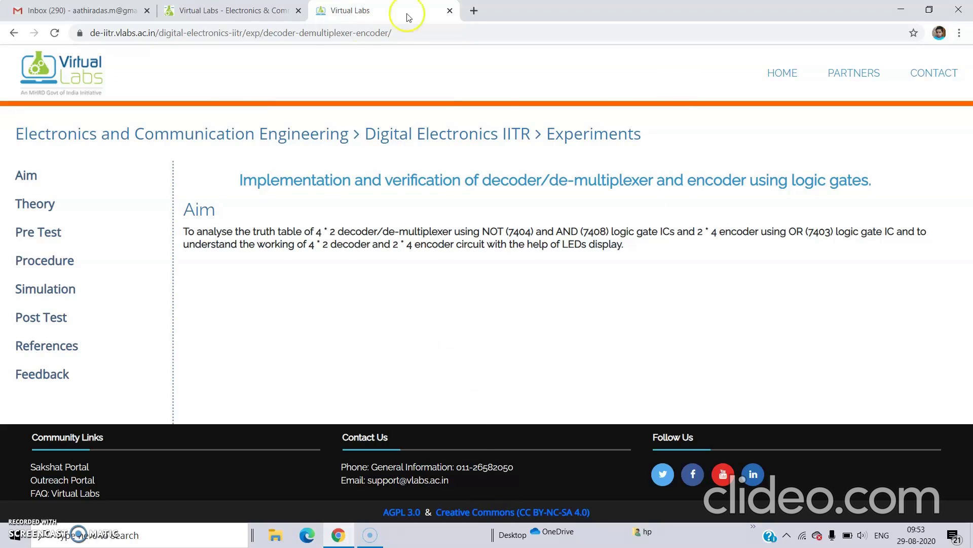
Open the Theory page and scroll down to the 2-to-4 binary decoder circuit.
left_click(47, 207)
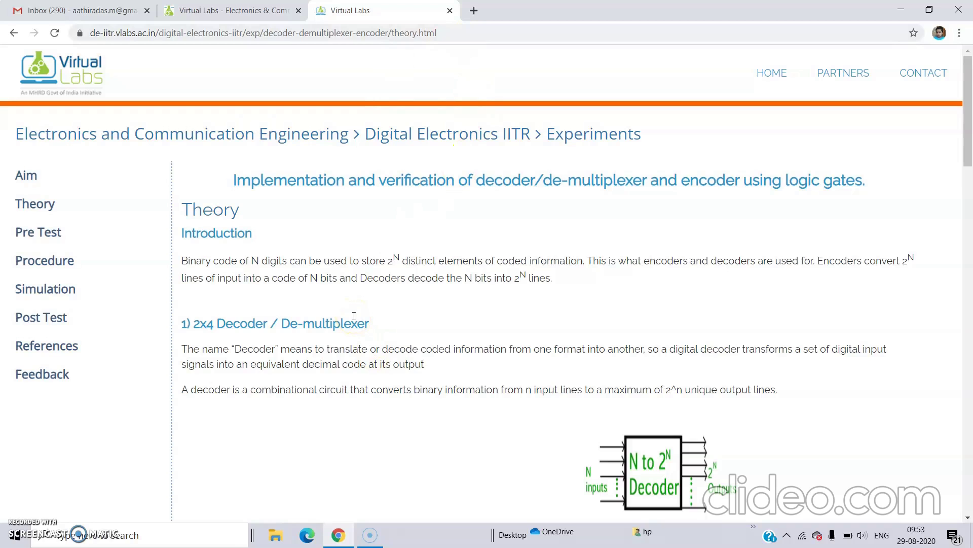
scroll(354, 316, "down", 2)
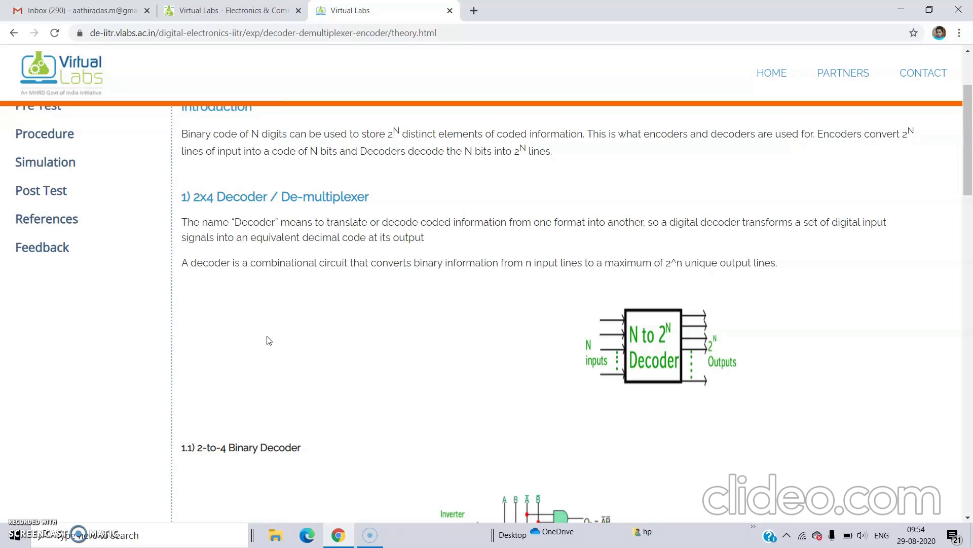
left_click(278, 346)
scroll(619, 388, "down", 3)
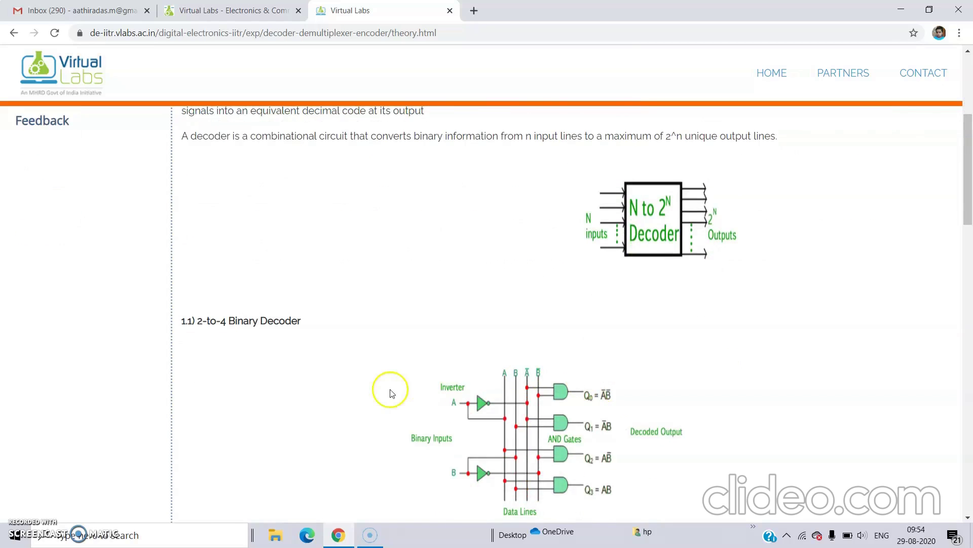
scroll(390, 392, "down", 1)
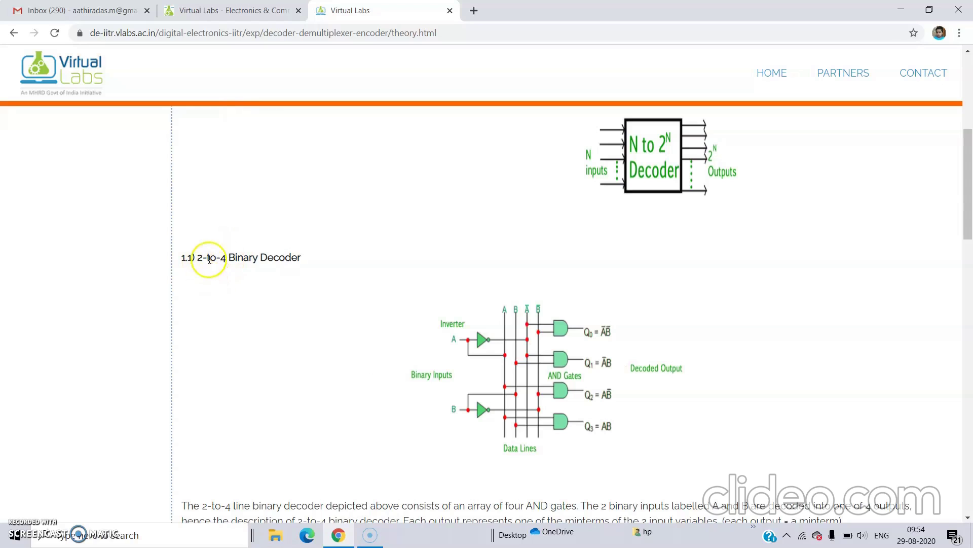
Scroll past the 2-to-4 decoder truth table and Enable input to the Encoder section.
scroll(404, 331, "down", 2)
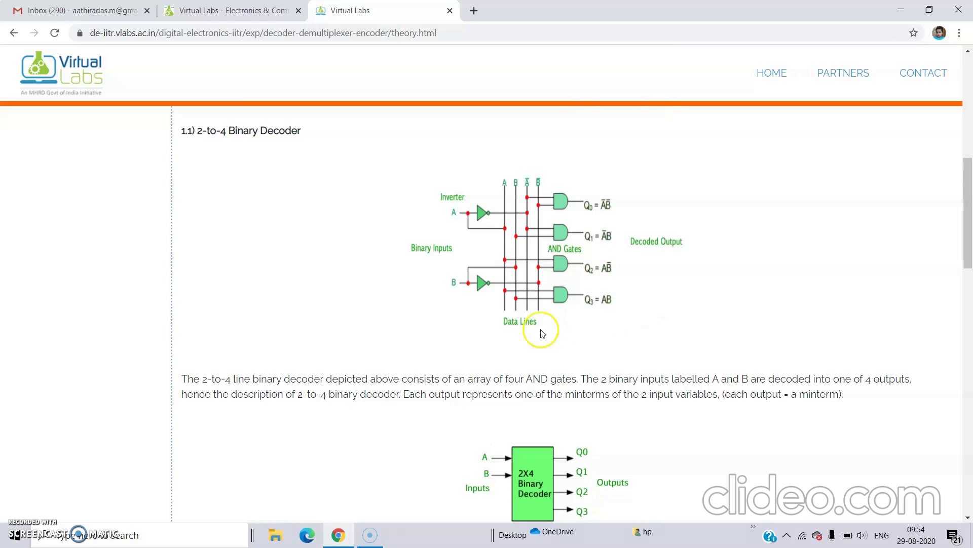
scroll(537, 330, "down", 3)
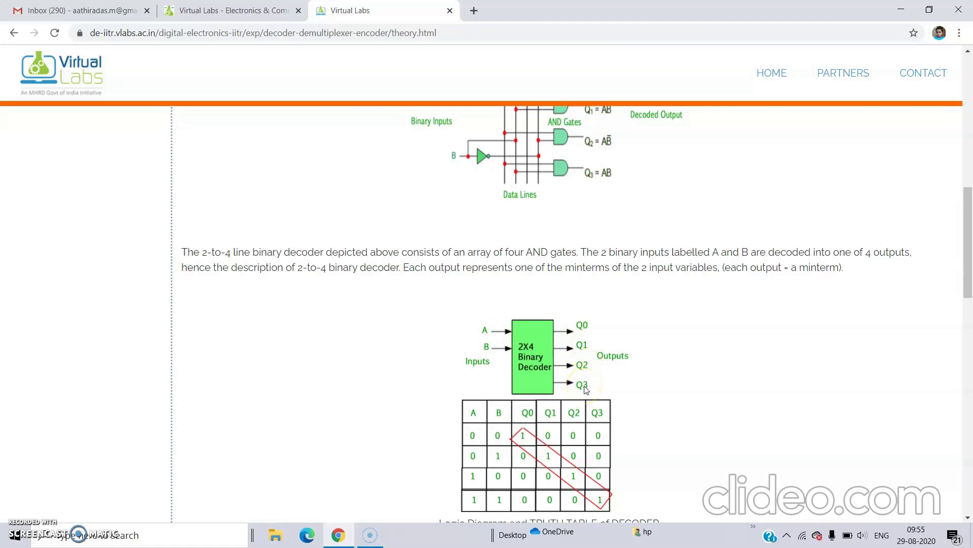
scroll(613, 382, "down", 3)
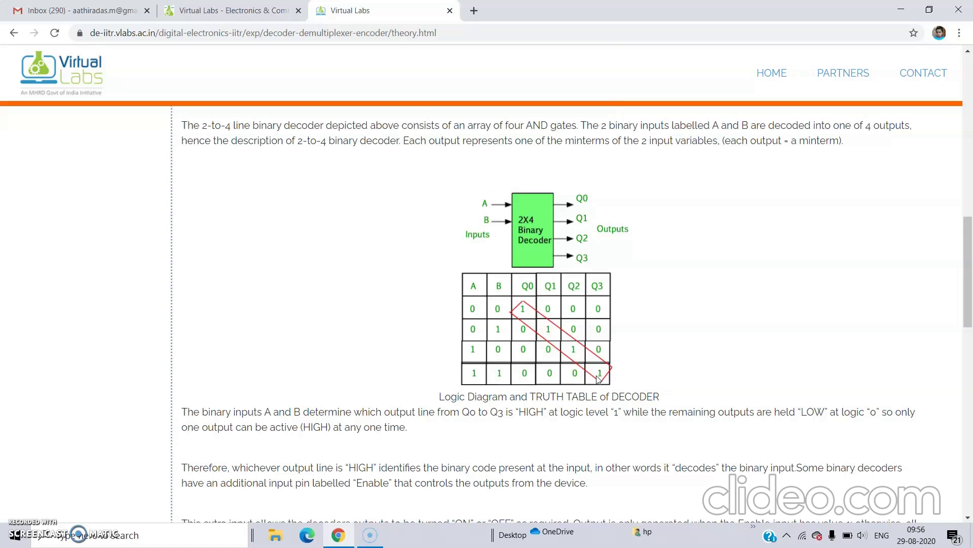
scroll(598, 379, "down", 6)
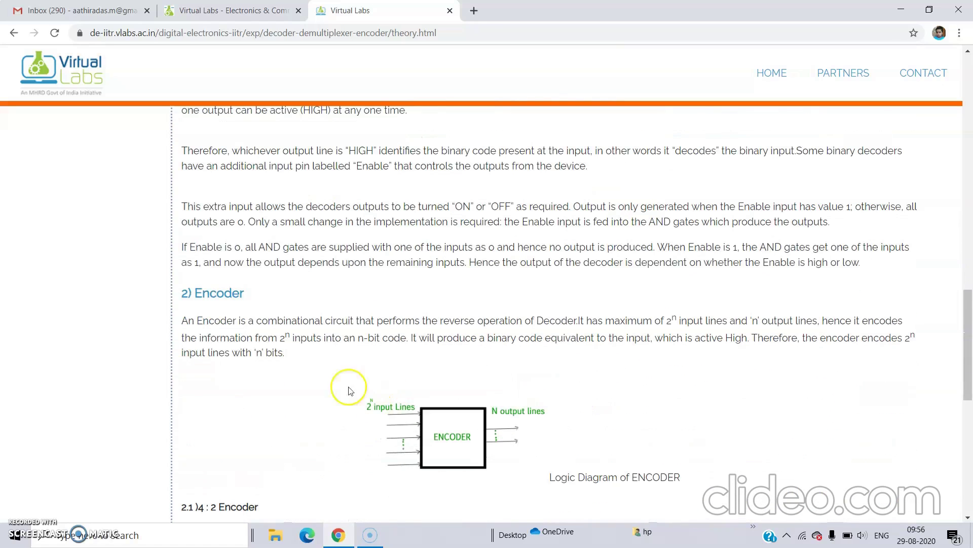
Review the 4:2 encoder truth table in the Theory page.
scroll(308, 319, "down", 3)
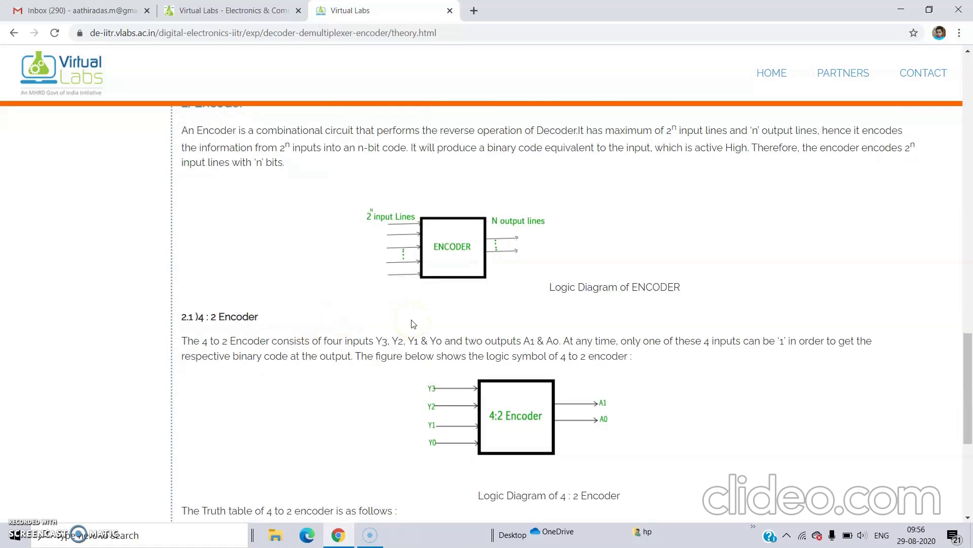
scroll(391, 311, "up", 1)
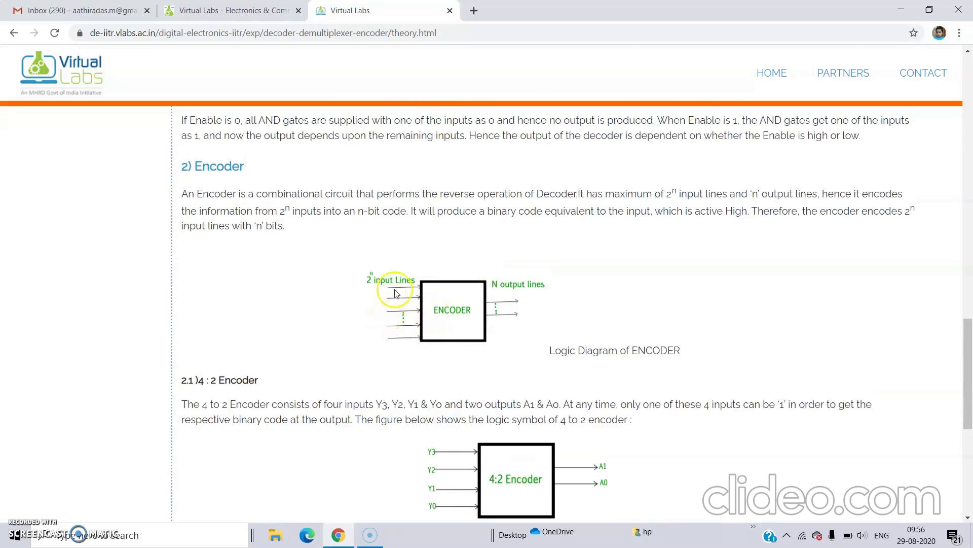
left_click(18, 535)
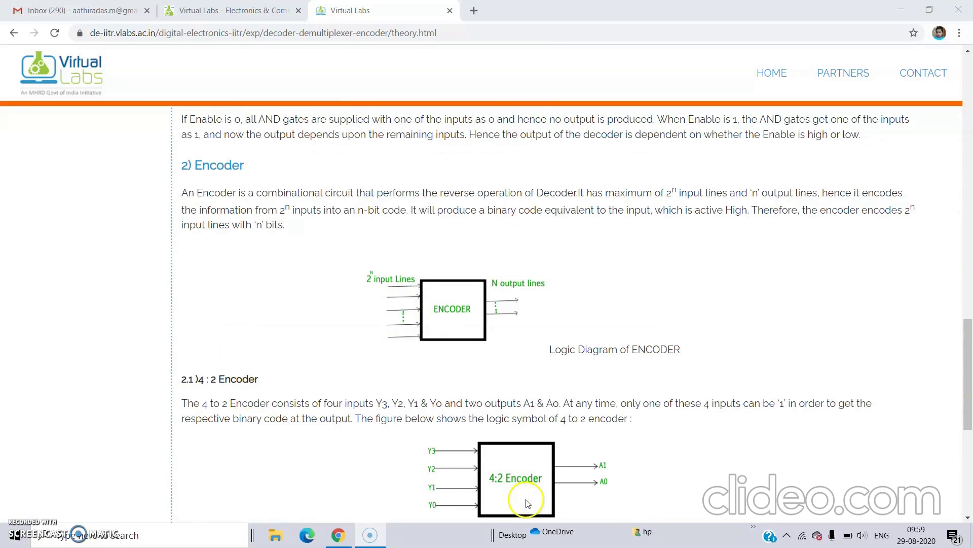
scroll(525, 486, "down", 2)
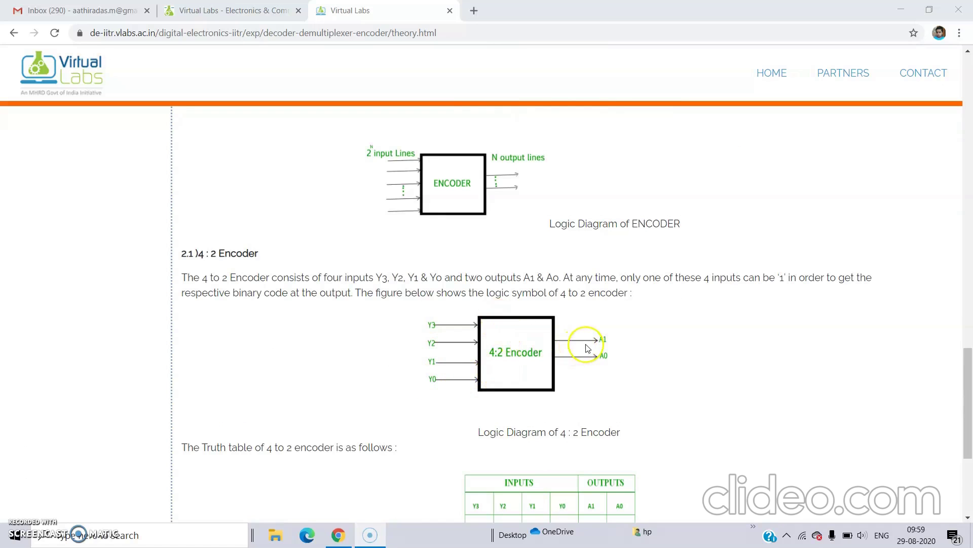
scroll(558, 355, "down", 3)
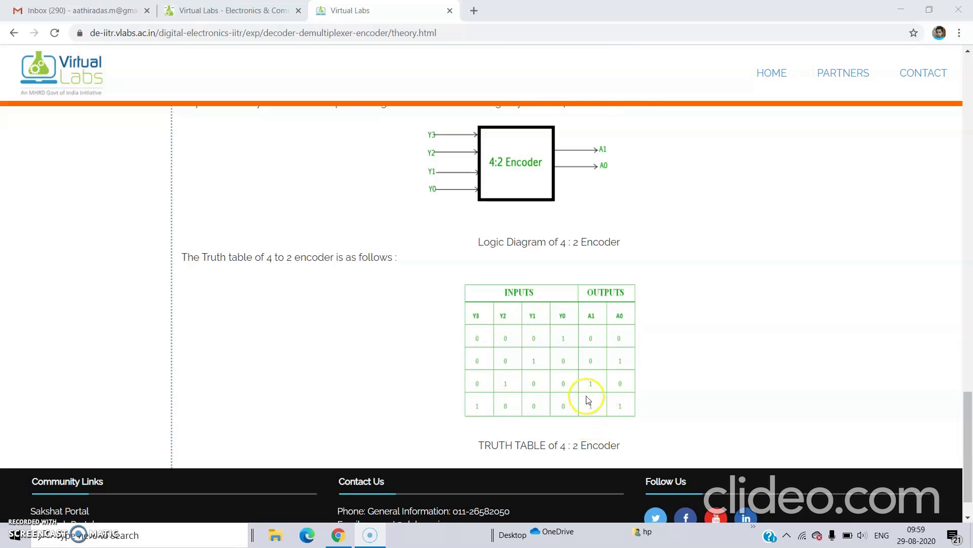
Go back to the top and open the 2x4 Decoder simulation from the Simulation page.
scroll(554, 375, "up", 7)
scroll(553, 373, "up", 14)
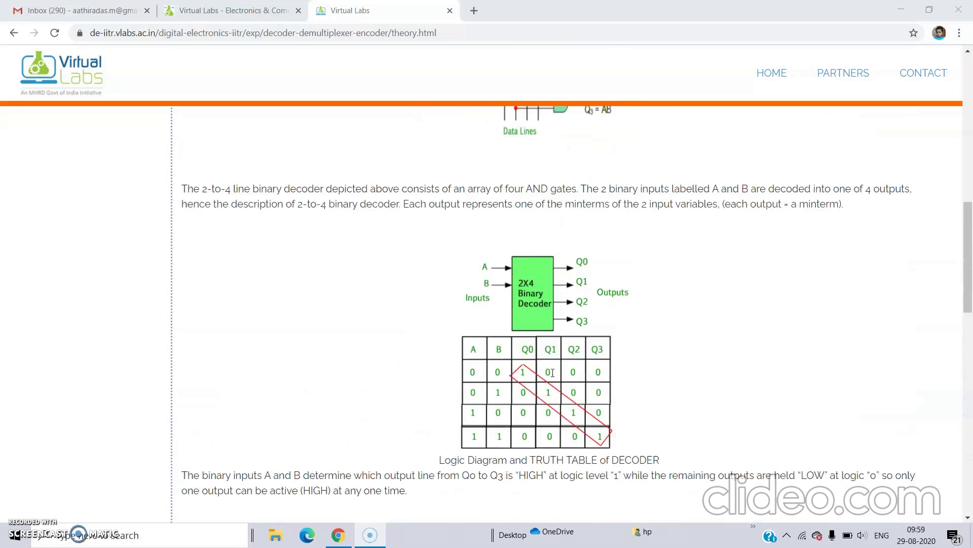
scroll(553, 373, "up", 5)
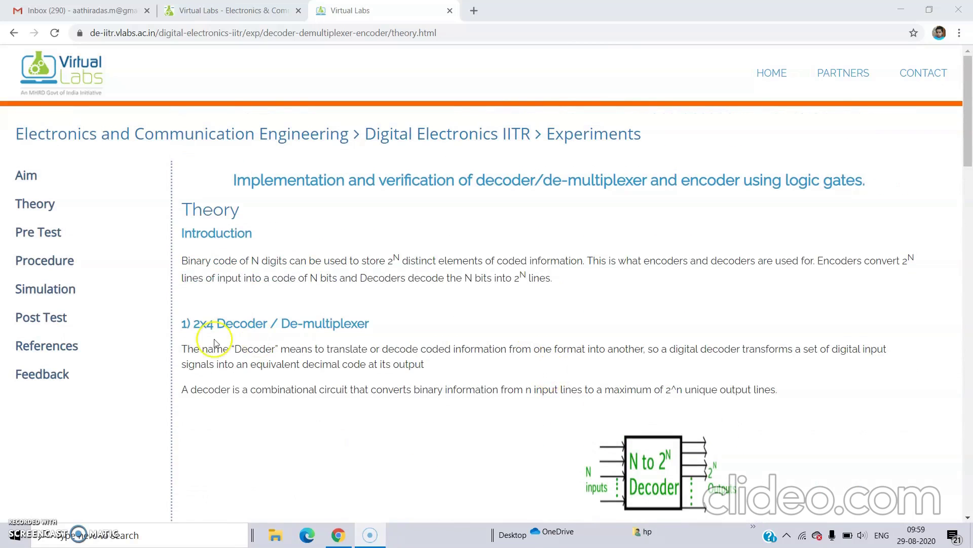
left_click(42, 290)
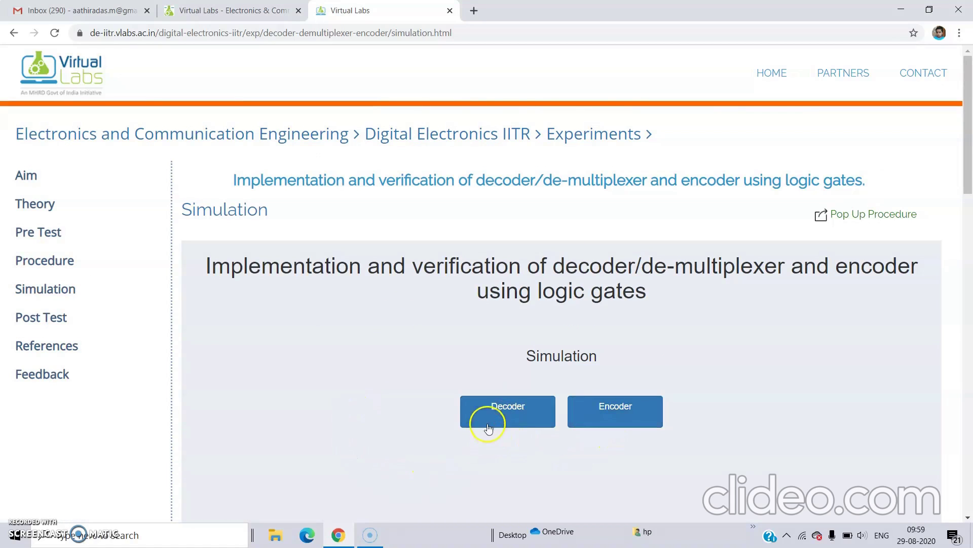
left_click(495, 409)
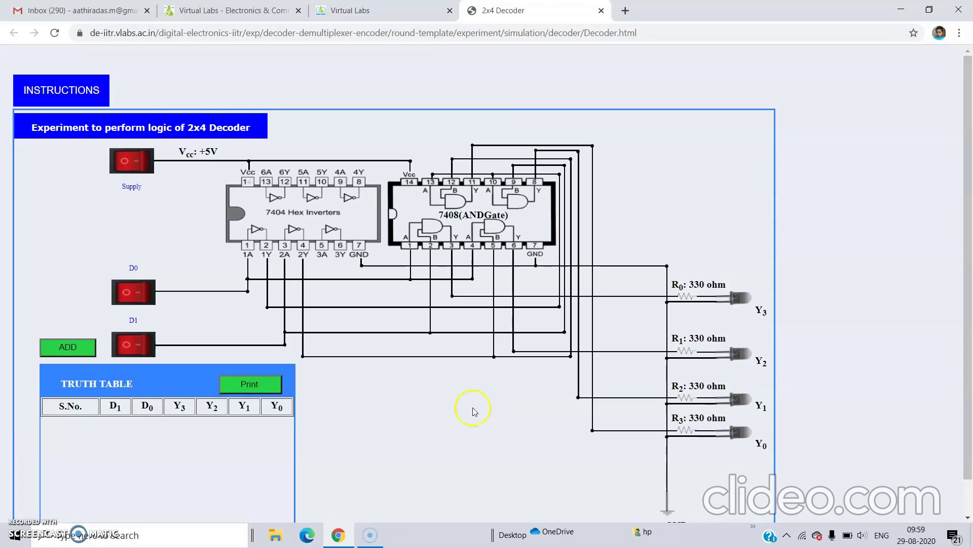
Switch on the Supply with D1=0, D0=0 and add row 1, where only Y3 lights.
scroll(86, 344, "down", 2)
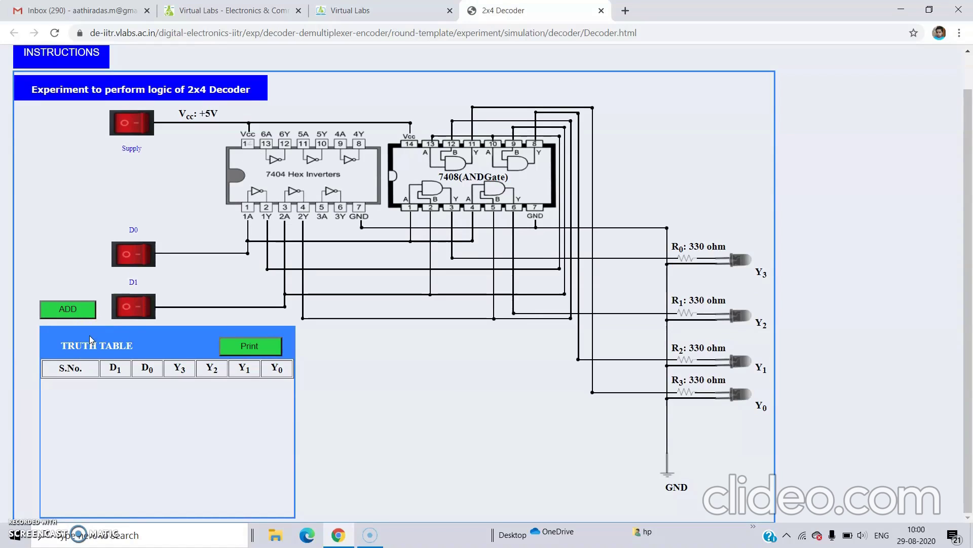
left_click(124, 266)
left_click(134, 143)
left_click(142, 129)
left_click(143, 167)
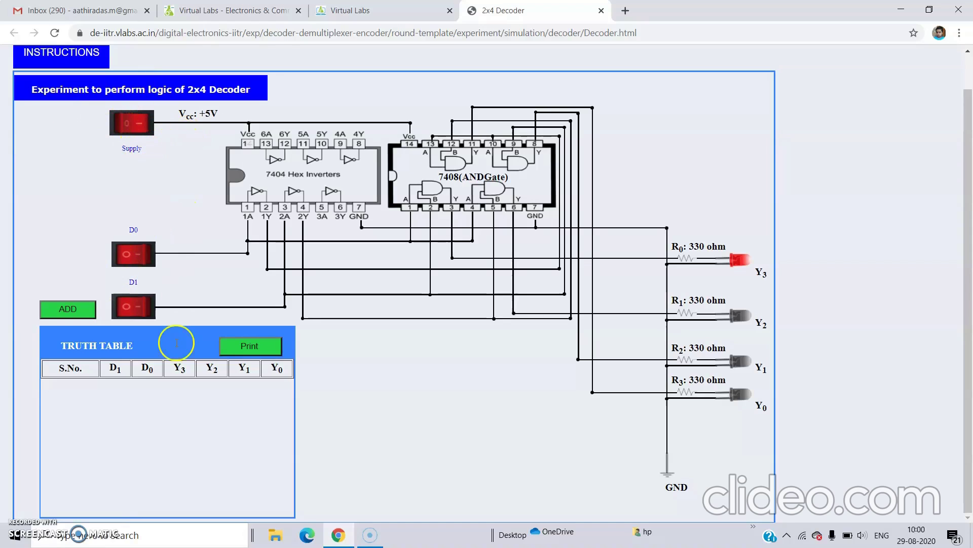
left_click(139, 256)
left_click(68, 313)
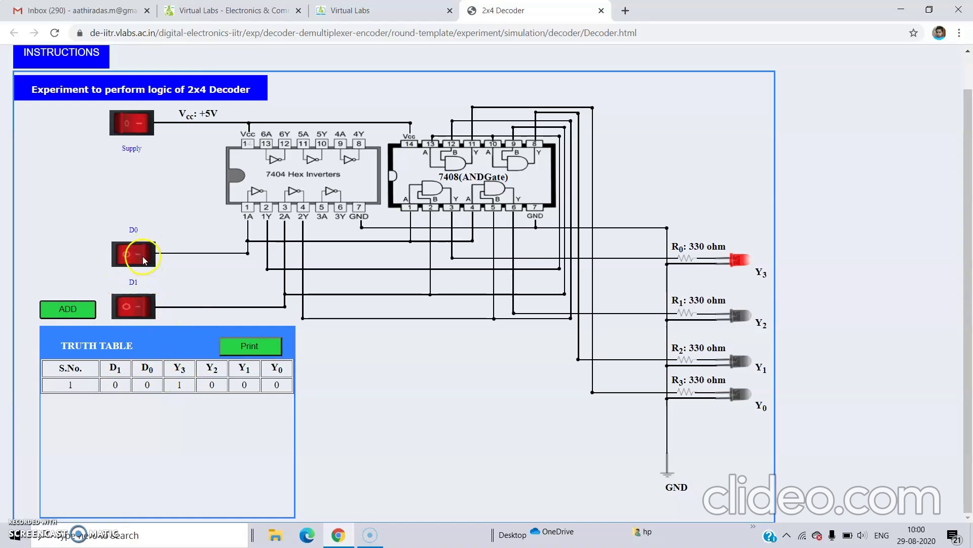
Set D0 high with D1 low and add row 2, where Y2 lights.
left_click(142, 307)
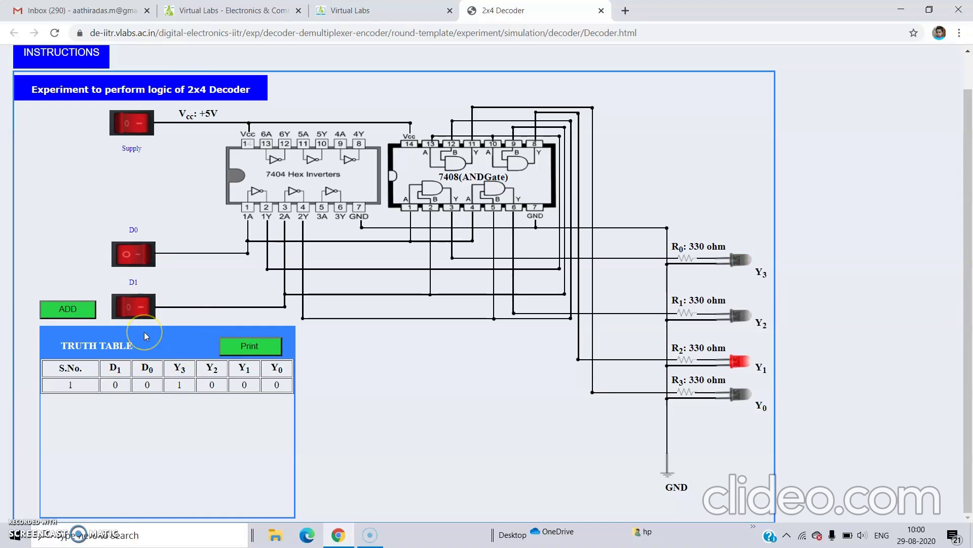
left_click(127, 316)
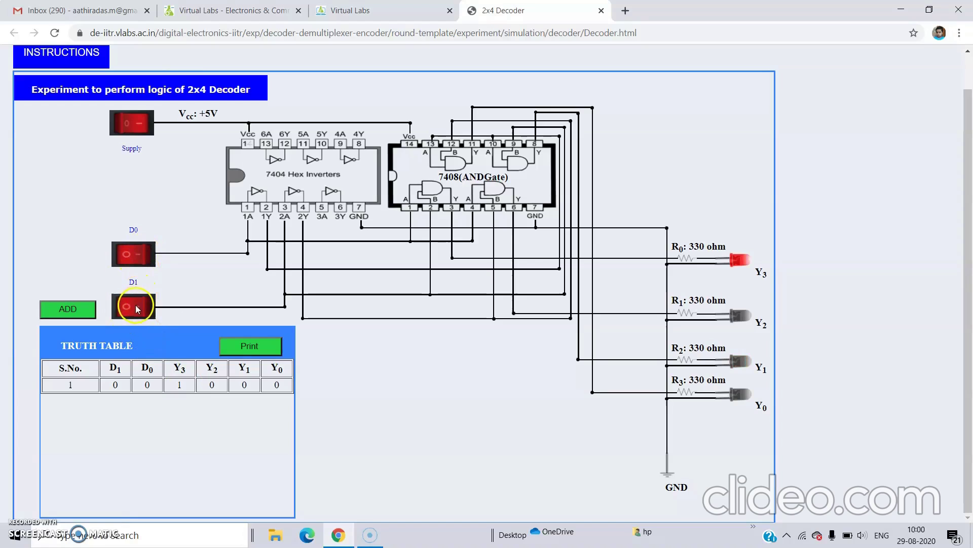
left_click(137, 258)
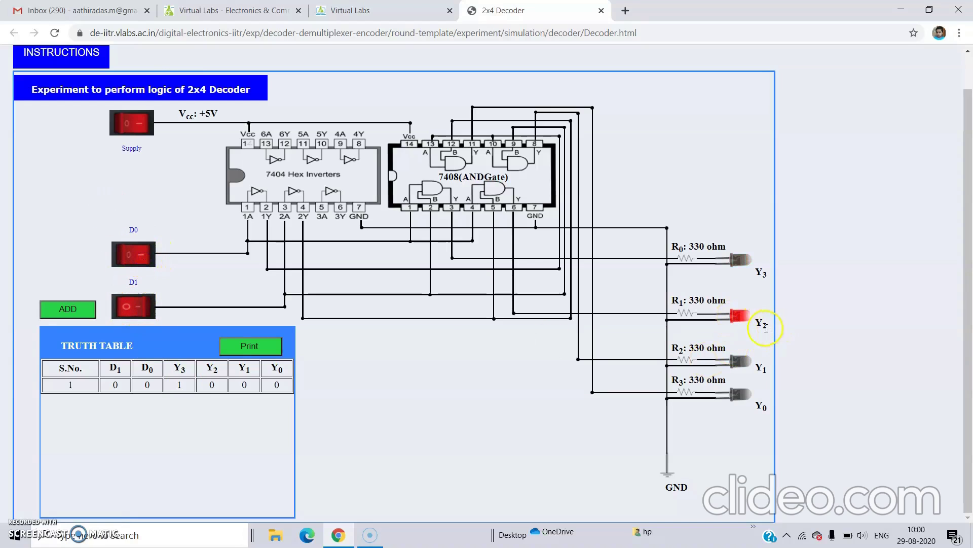
left_click(66, 311)
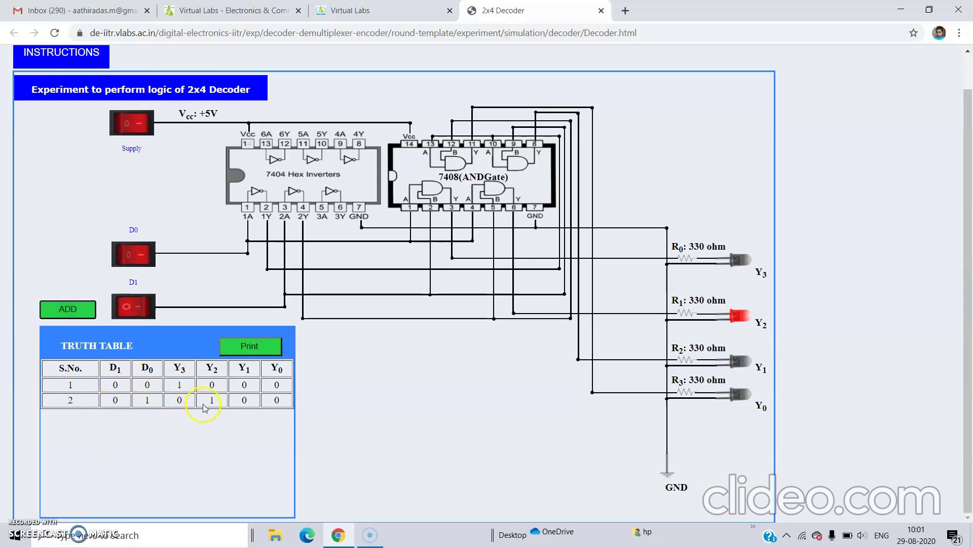
Add rows 3 and 4 for inputs 10 and 11, lighting Y1 and Y0.
left_click(135, 260)
left_click(143, 310)
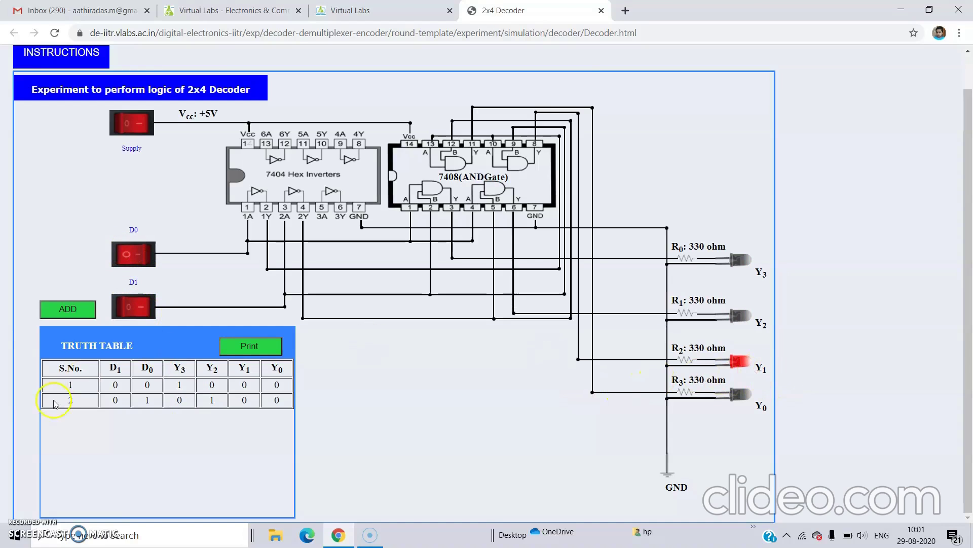
left_click(63, 309)
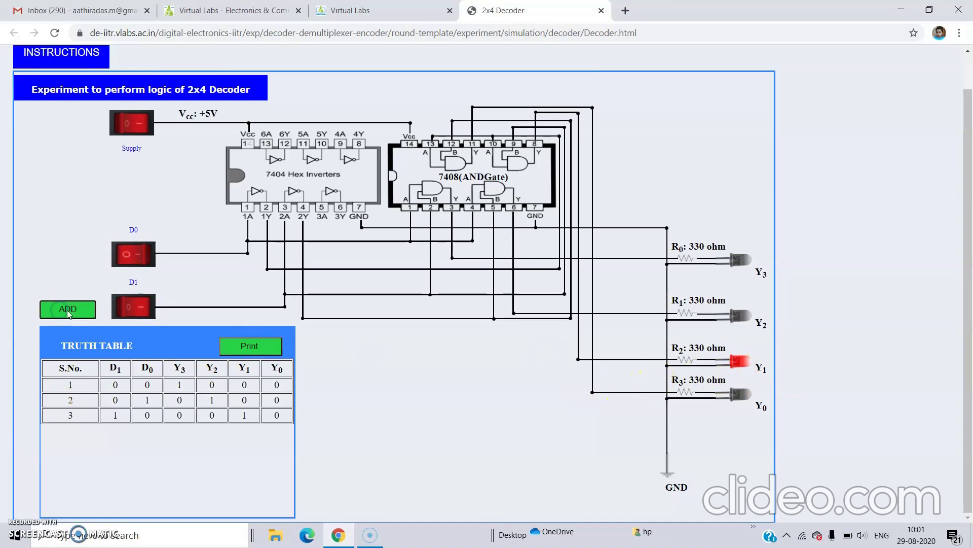
left_click(141, 258)
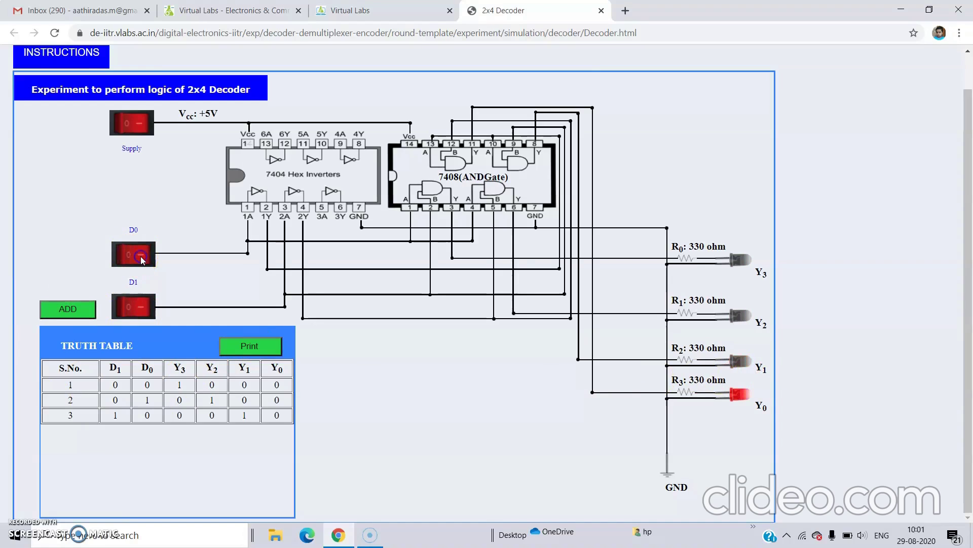
left_click(126, 345)
left_click(147, 342)
left_click(64, 310)
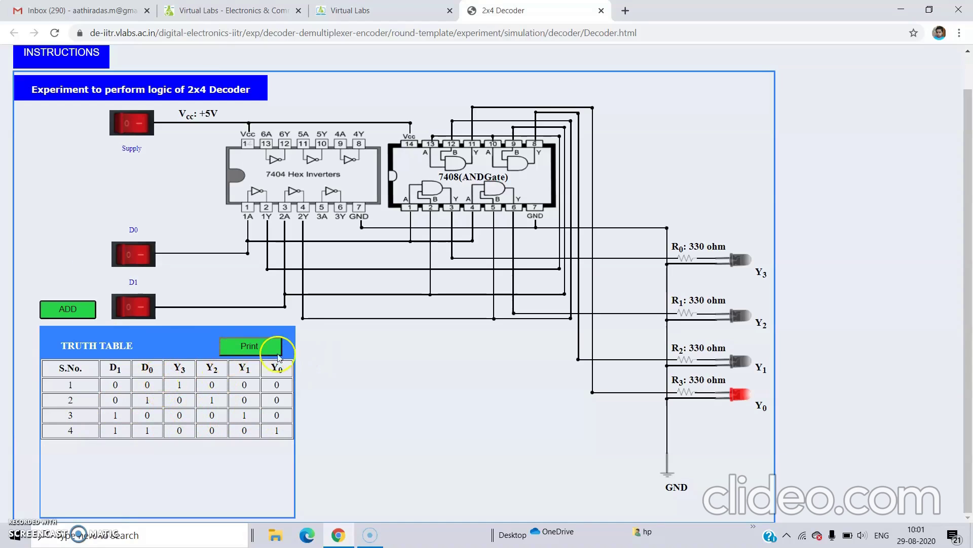
Print the decoder page with Microsoft Print to PDF, saving it as '2x4 decoder'.
left_click(258, 349)
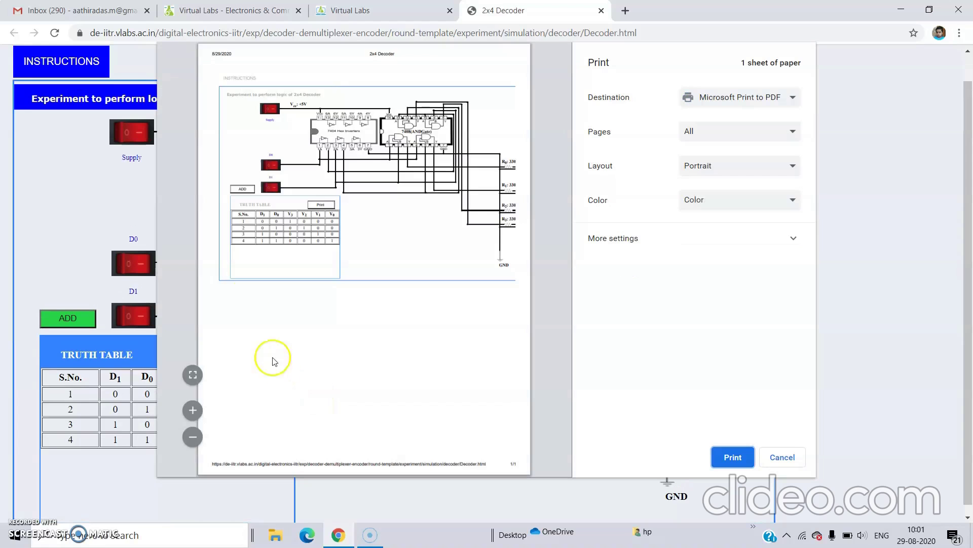
left_click(739, 461)
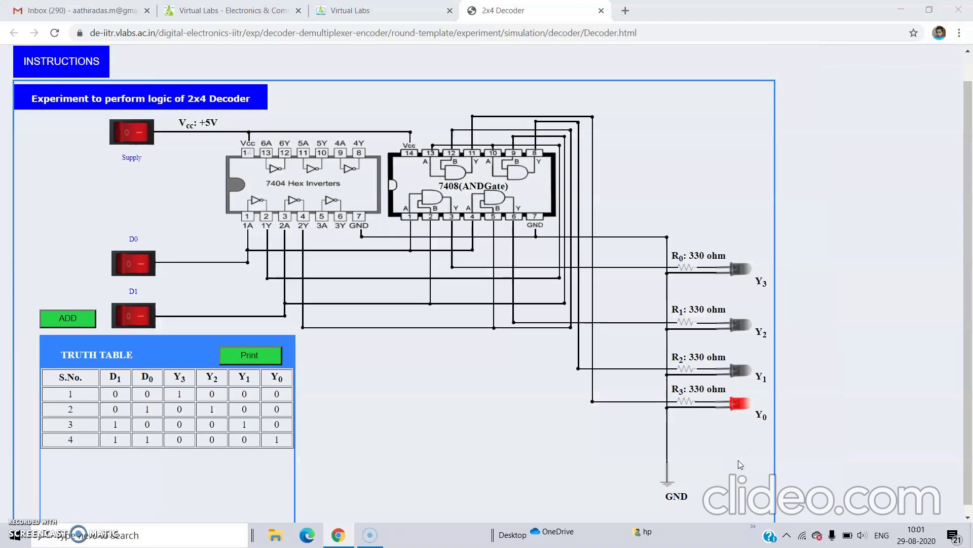
type("2x4 decoder")
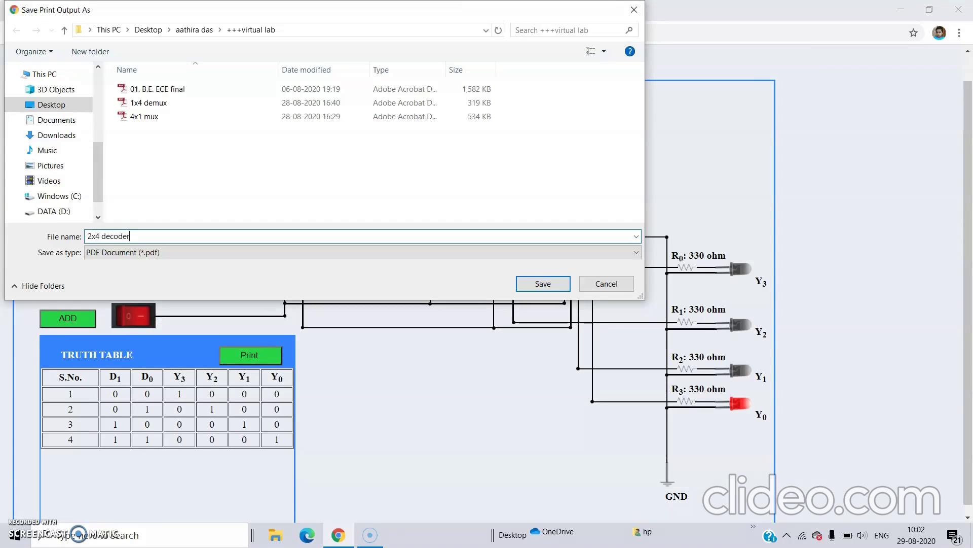
key("Return")
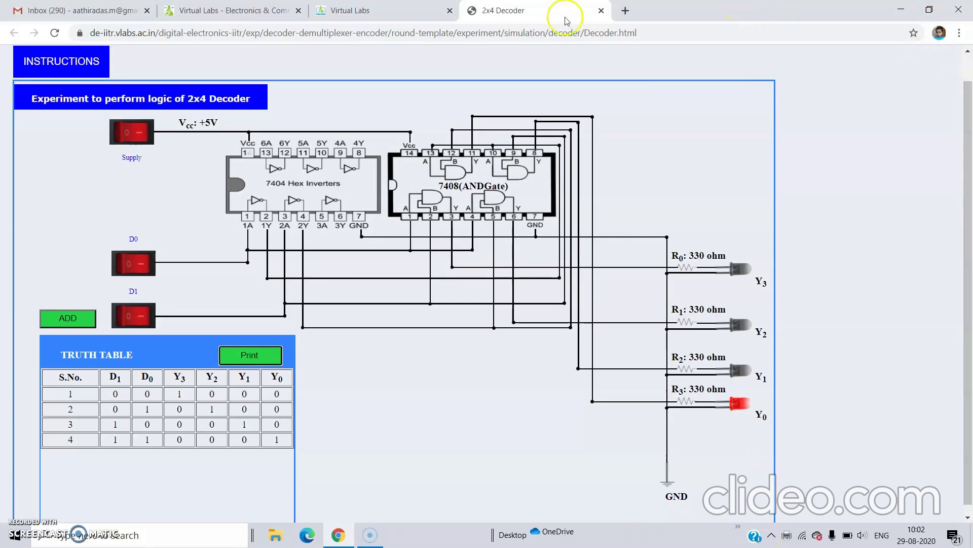
Close the 2x4 Decoder tab and open the 4x2 Encoder simulation.
left_click(603, 11)
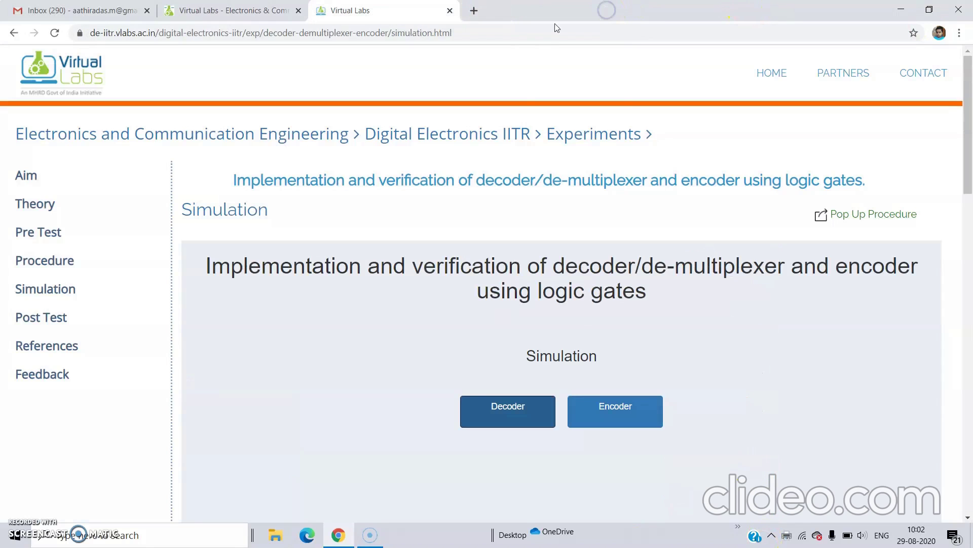
left_click(632, 410)
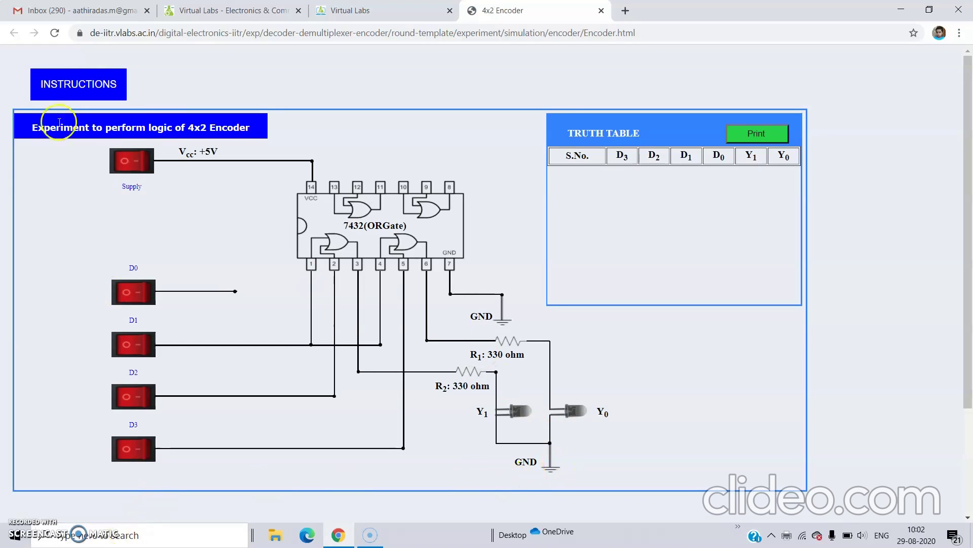
Switch on the encoder's supply and set D0 high, adding truth-table row 1 with Y1Y0 = 00.
left_click(139, 163)
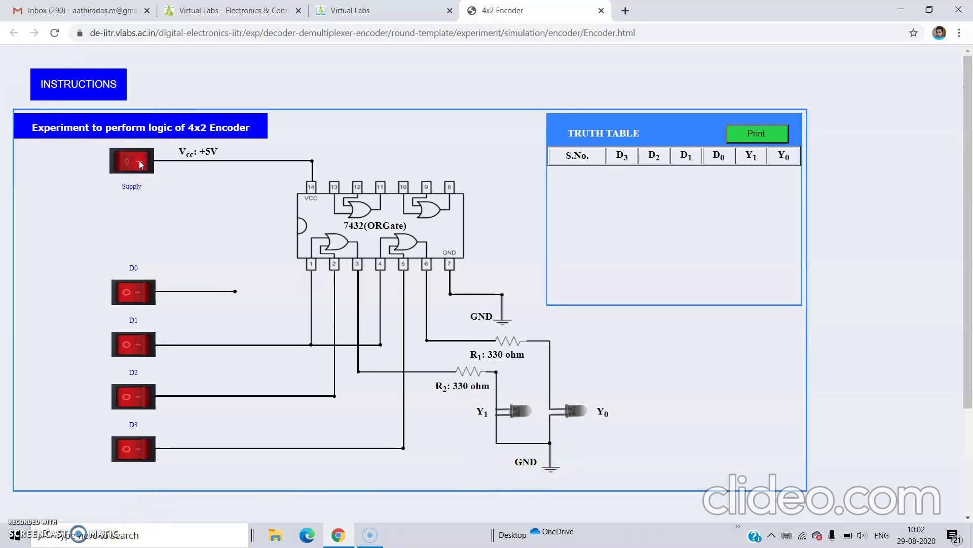
left_click(156, 291)
left_click(142, 294)
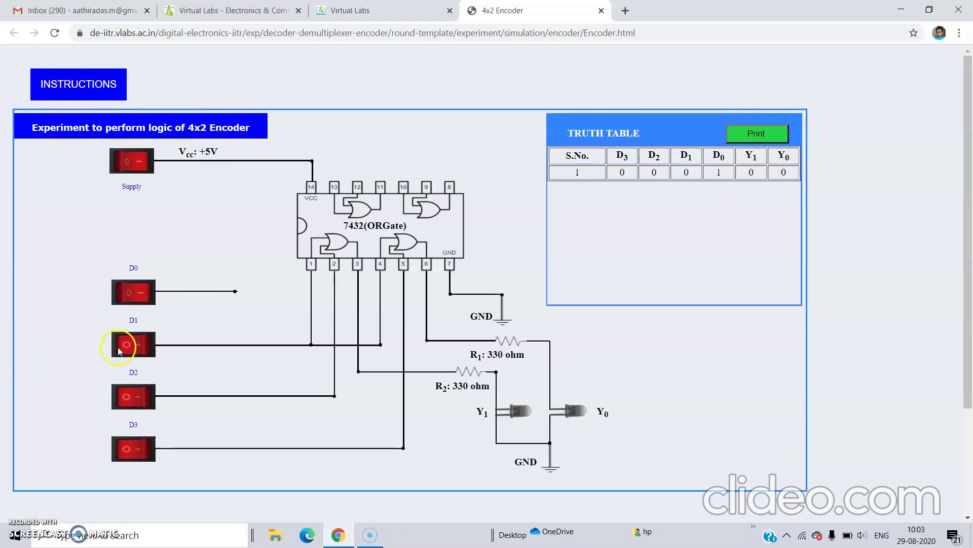
Set D1, D2 and D3 high in turn, adding rows with Y1Y0 = 01, 10 and 11.
left_click(143, 344)
left_click(143, 348)
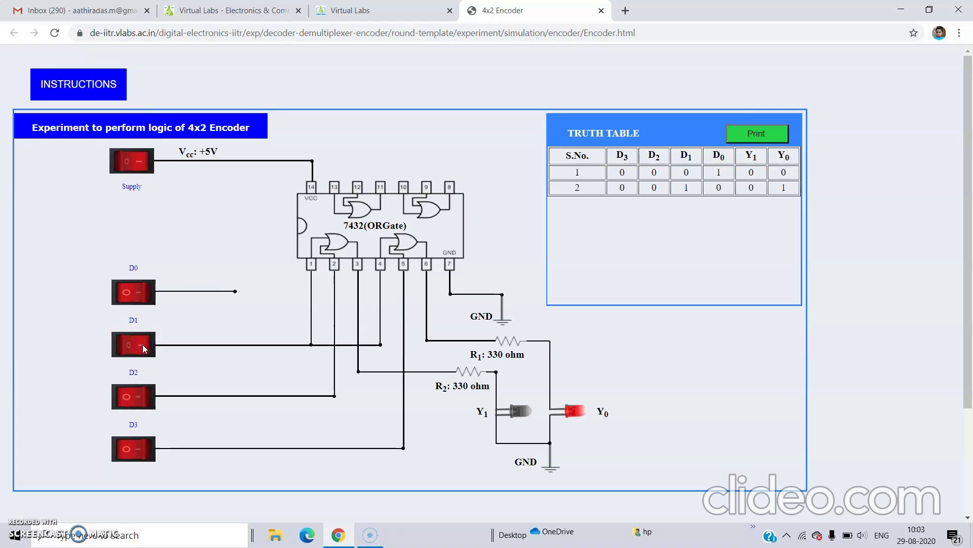
left_click(690, 194)
left_click(147, 404)
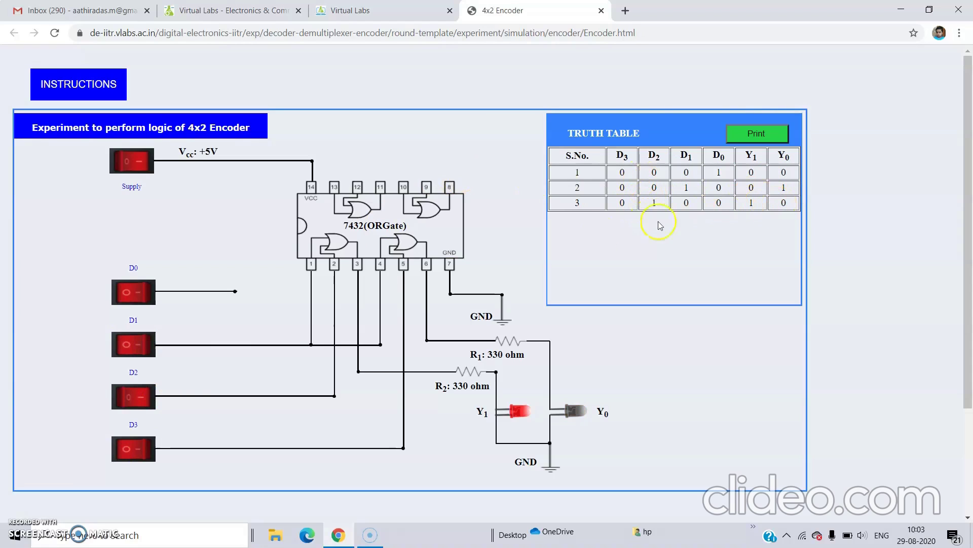
left_click(141, 455)
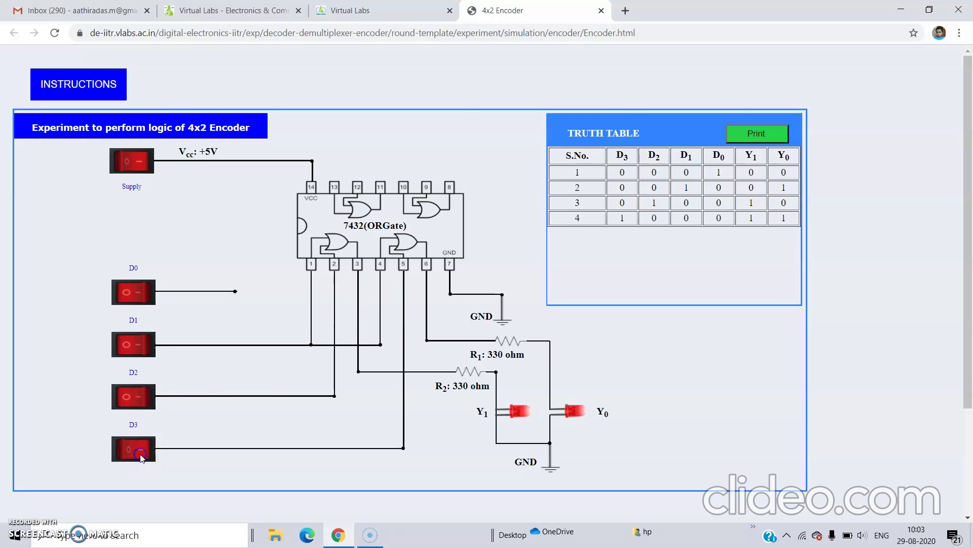